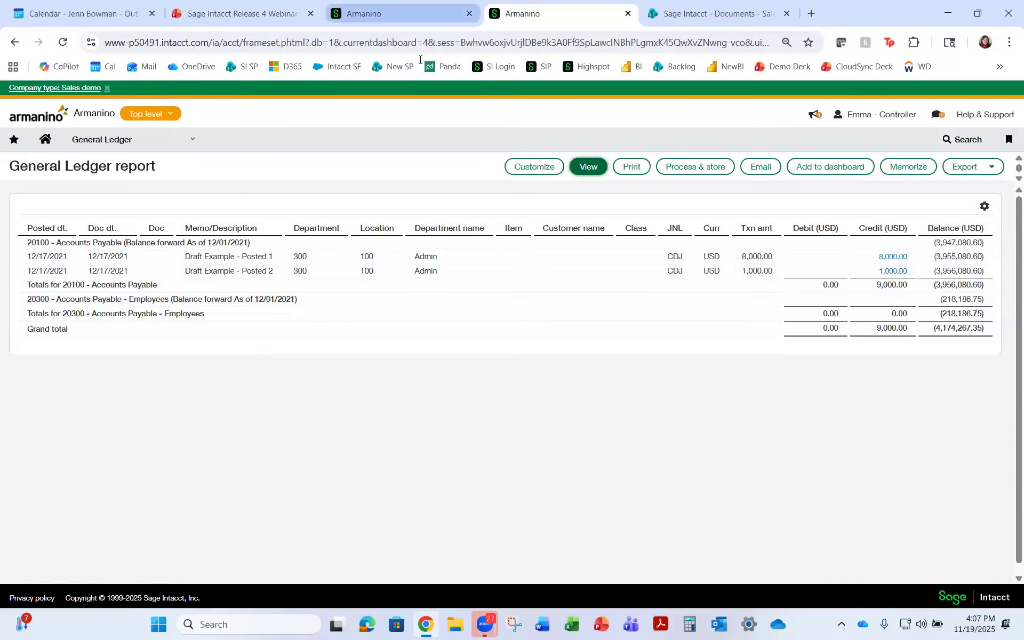
# Step: Switch to the browser tab with the General Ledger report form and locate the General Ledger report in the application's navigation
pyautogui.click(406, 13)
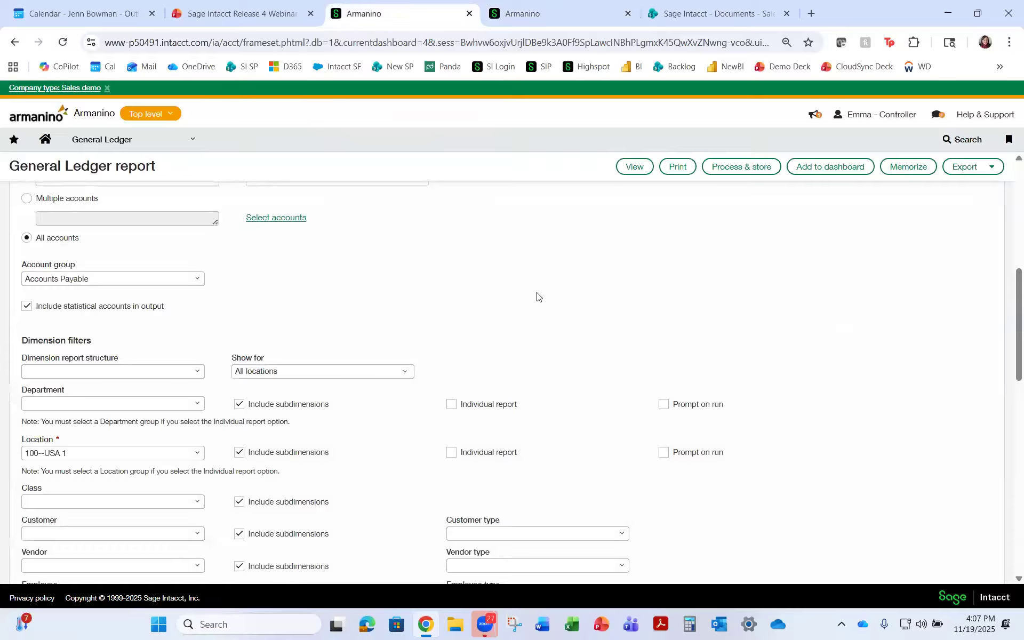
pyautogui.click(100, 140)
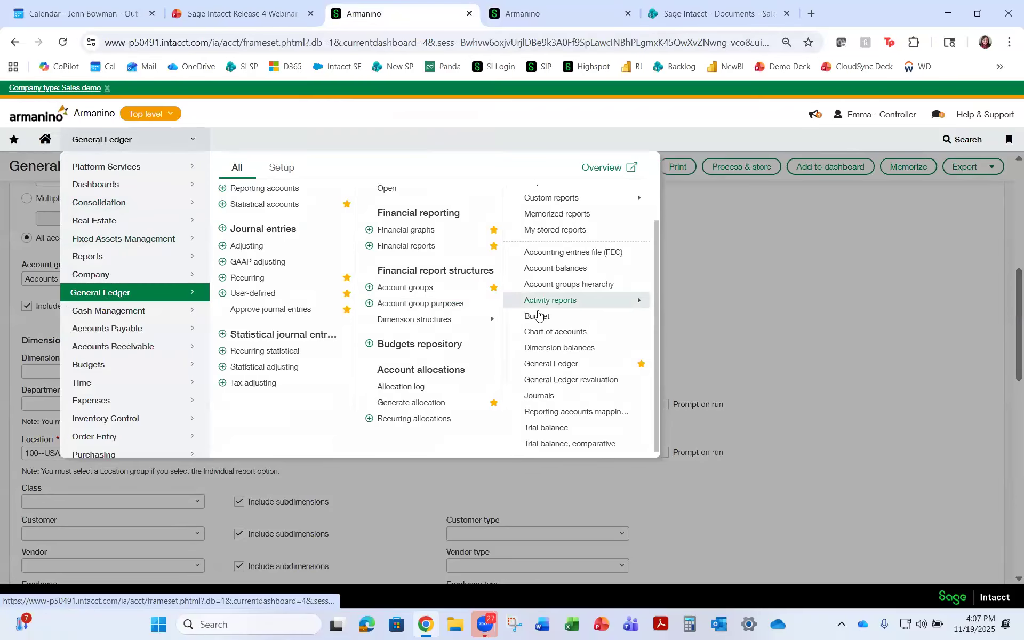
pyautogui.click(547, 365)
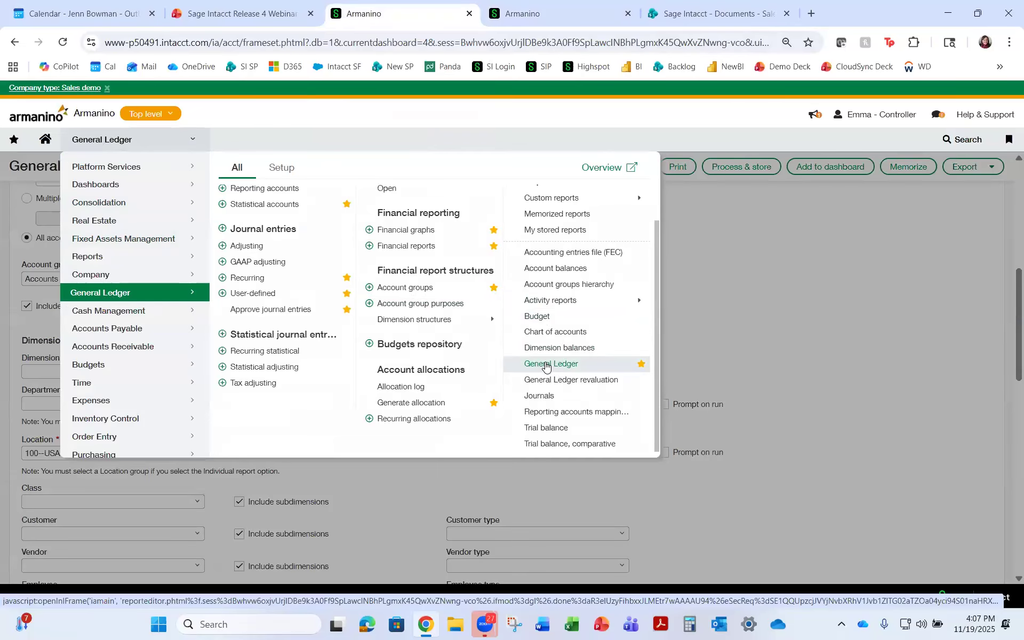
pyautogui.click(545, 401)
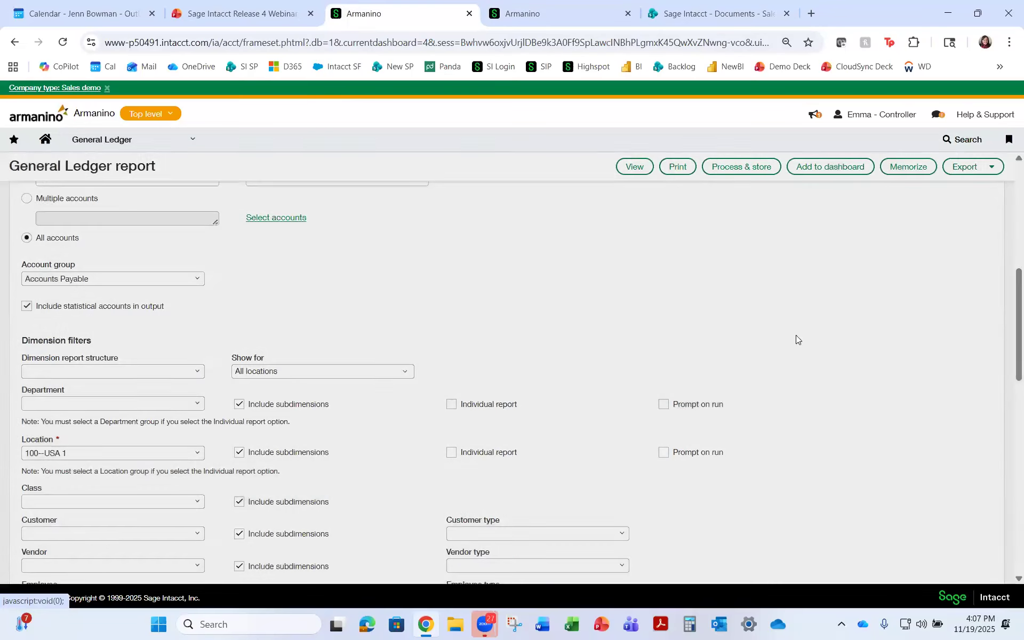
# Step: Review the report's time period settings, checking the reporting period and the start and end dates
pyautogui.scroll(5, 322, 256)
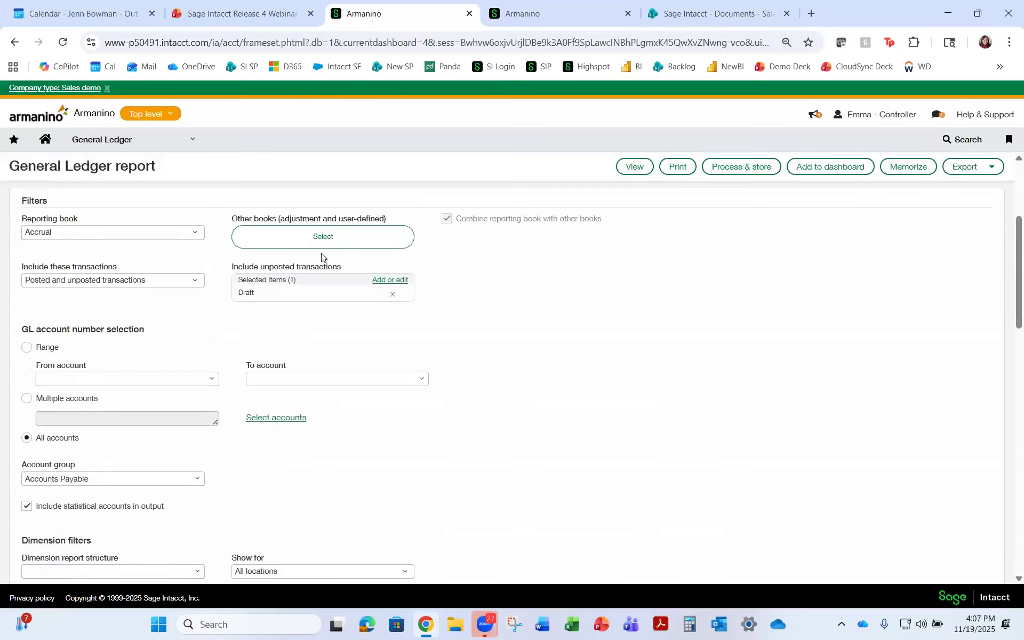
pyautogui.scroll(3, 170, 239)
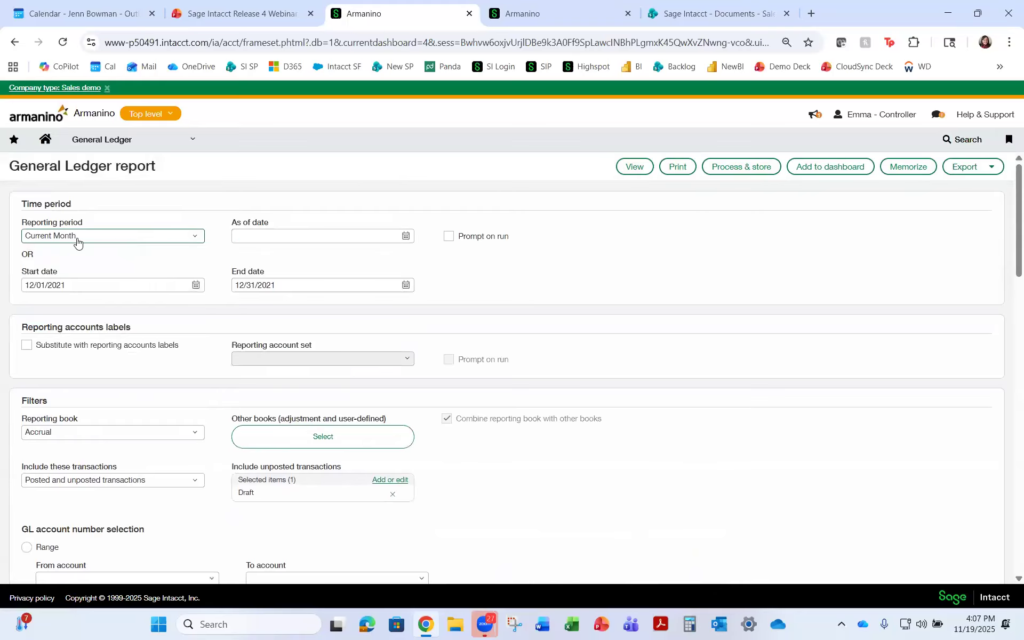
pyautogui.click(77, 285)
pyautogui.click(301, 286)
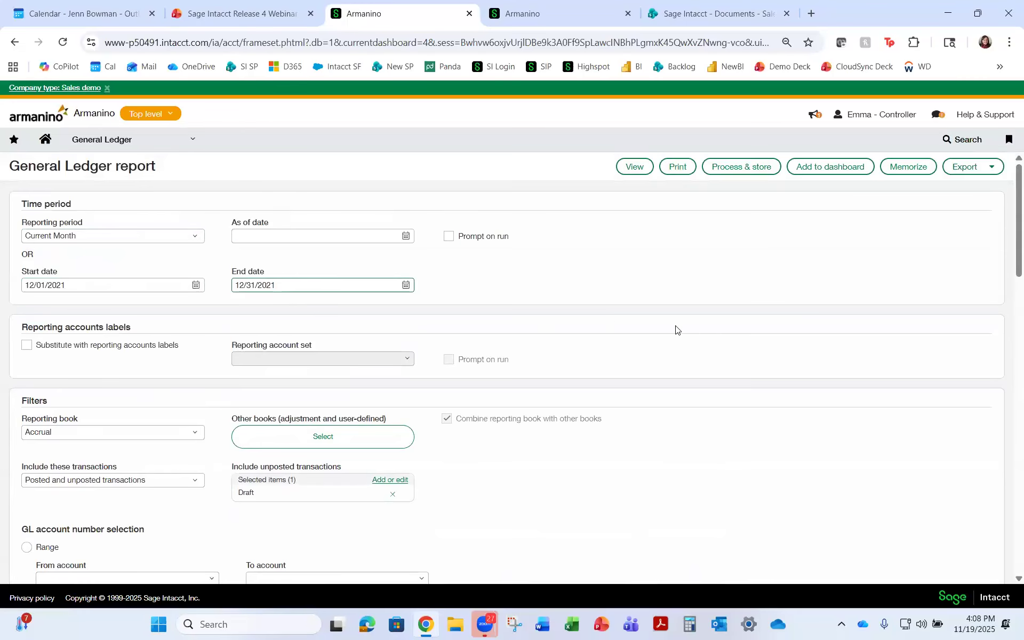
# Step: Set the report to include posted and unposted transactions, removing and re-adding Draft as the unposted transaction state
pyautogui.scroll(-4, 675, 330)
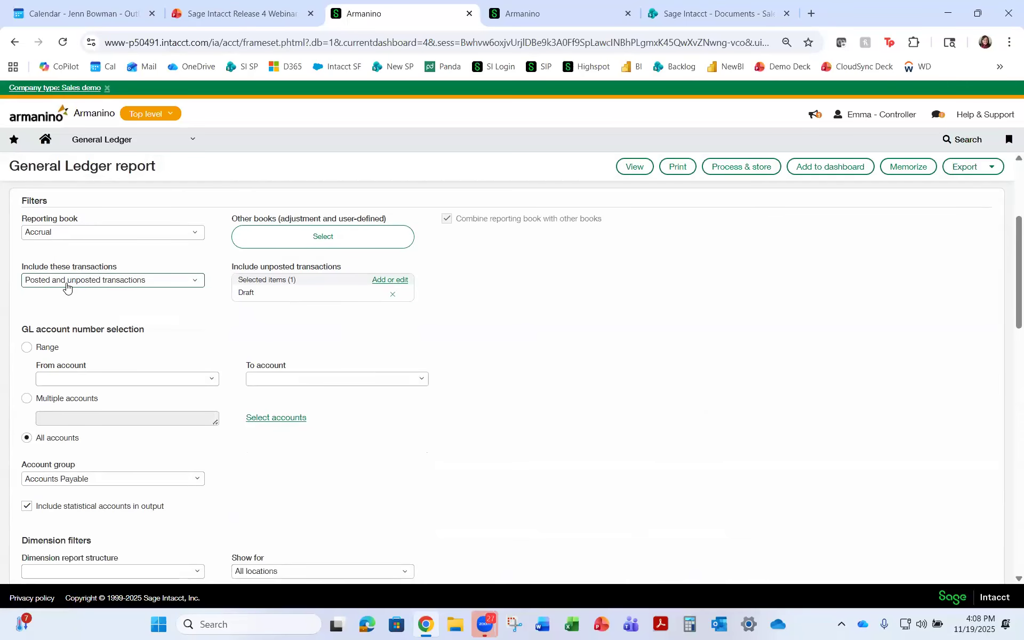
pyautogui.click(63, 287)
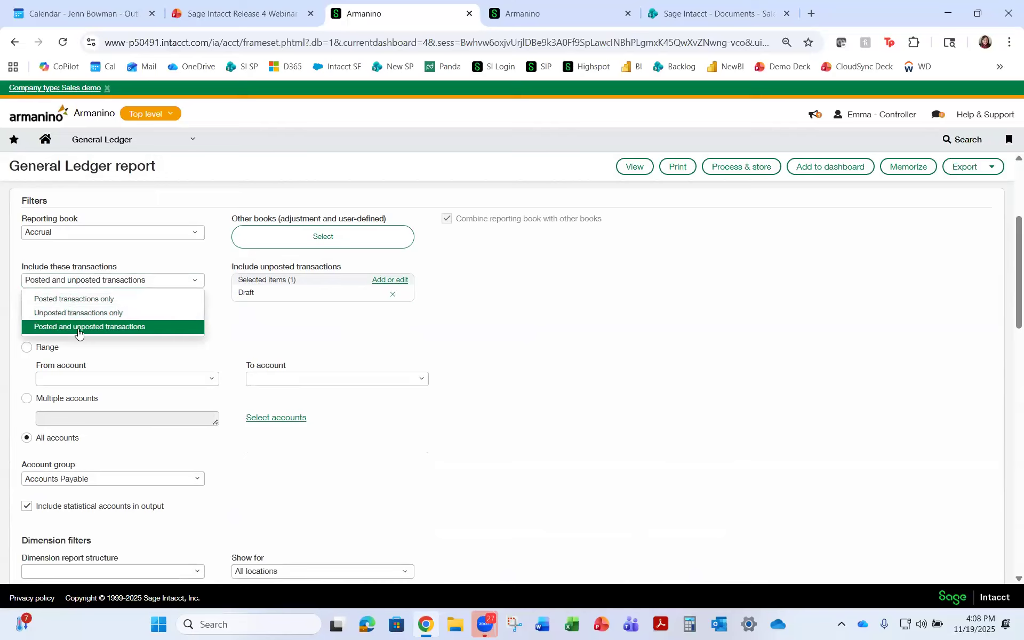
pyautogui.click(79, 327)
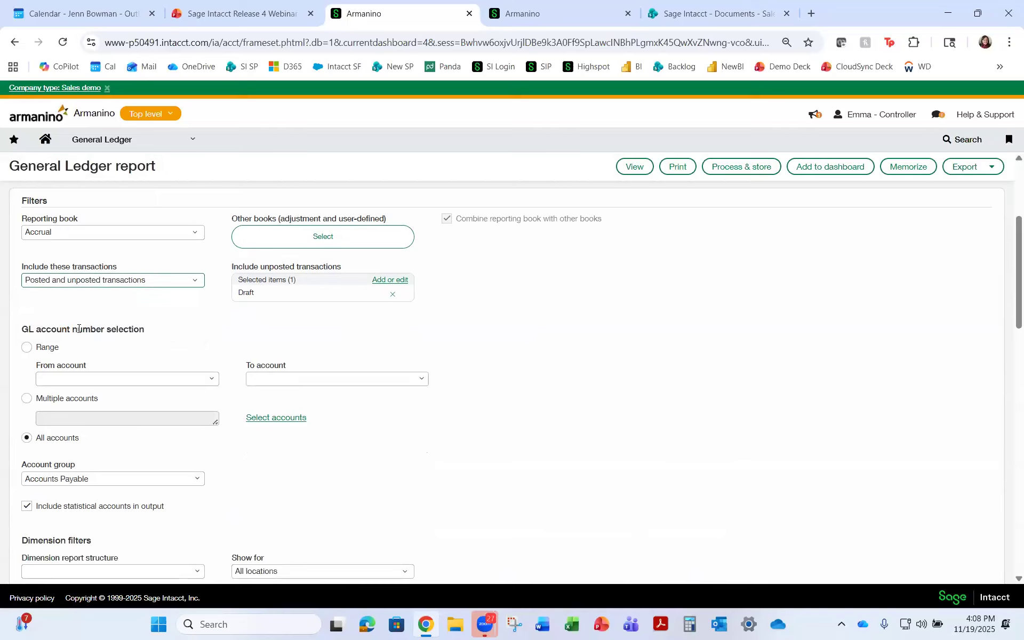
pyautogui.click(388, 283)
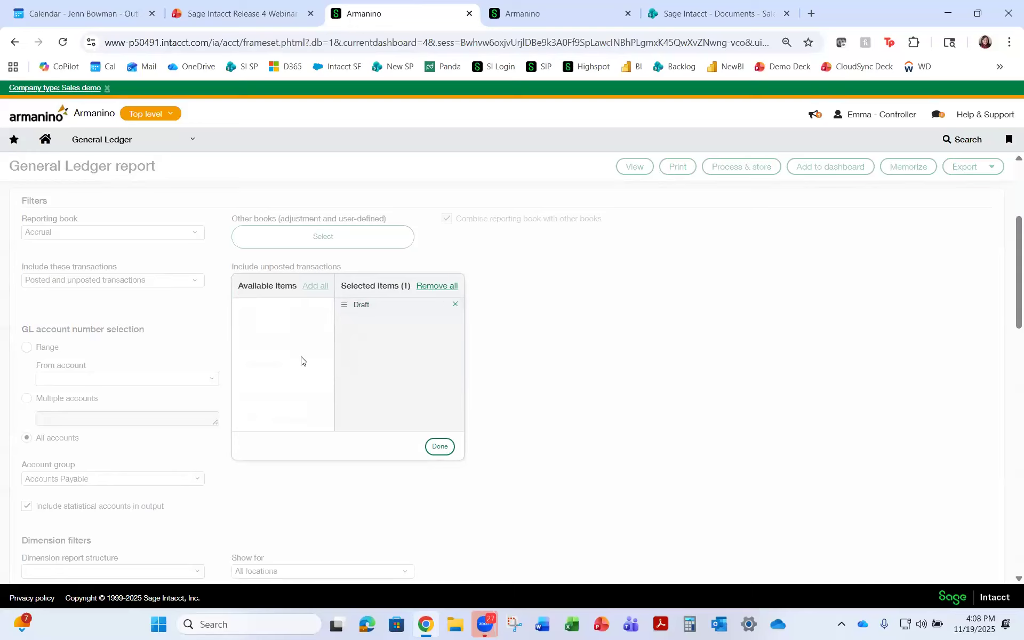
pyautogui.click(438, 288)
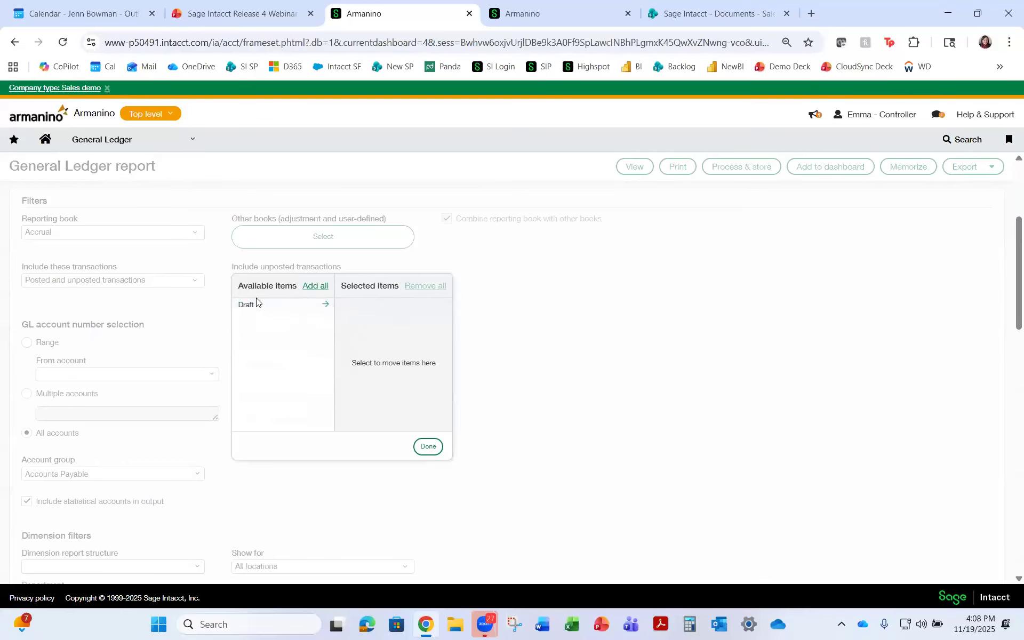
pyautogui.click(251, 307)
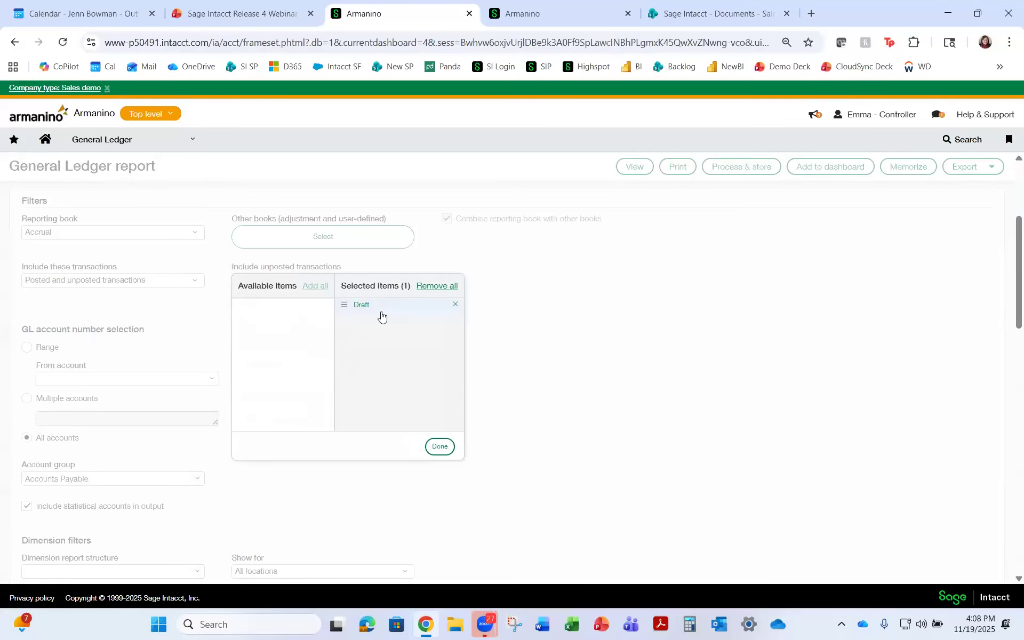
pyautogui.click(439, 446)
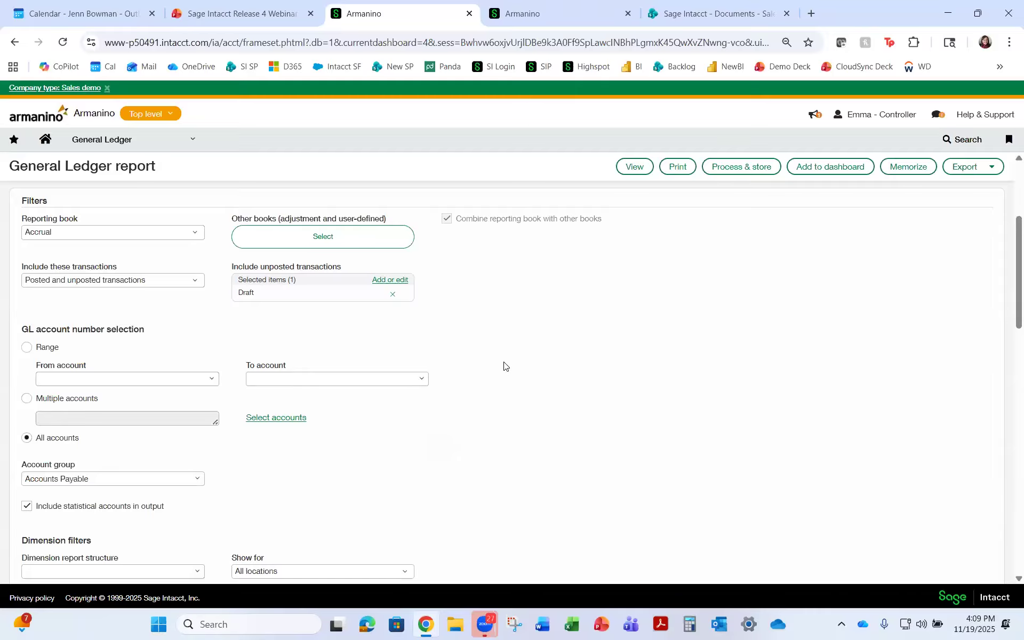
# Step: Check the account group selection and the location dimension filter of the report
pyautogui.scroll(-1, 35, 294)
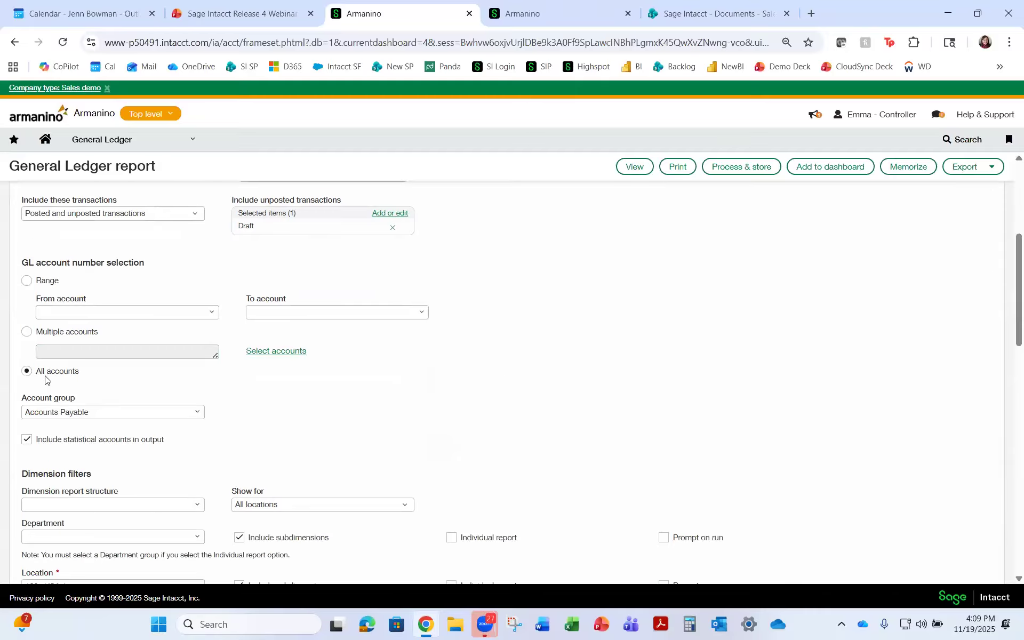
pyautogui.click(91, 413)
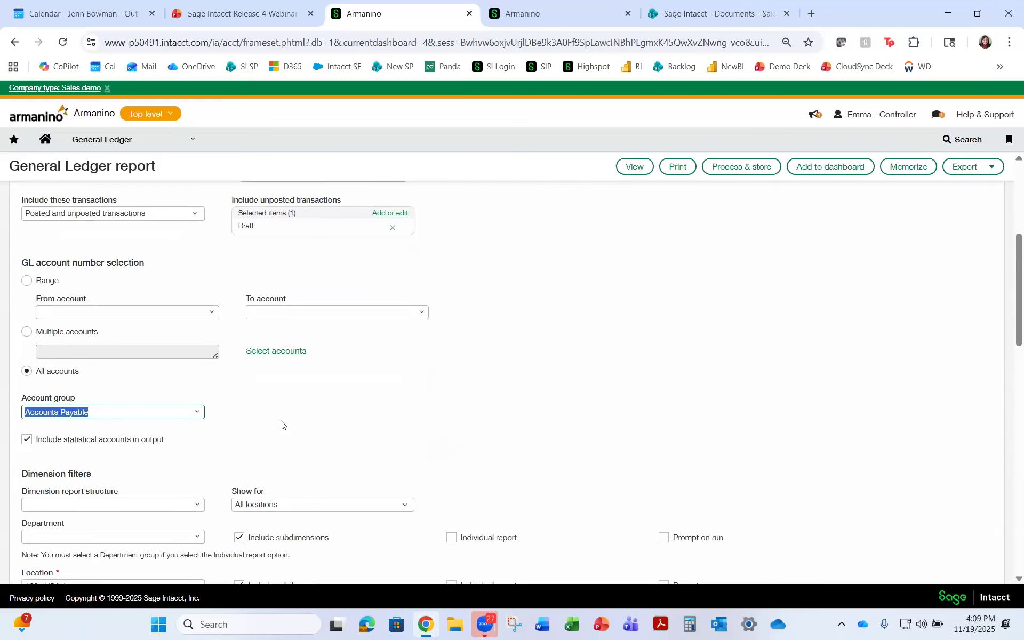
pyautogui.scroll(-4, 281, 425)
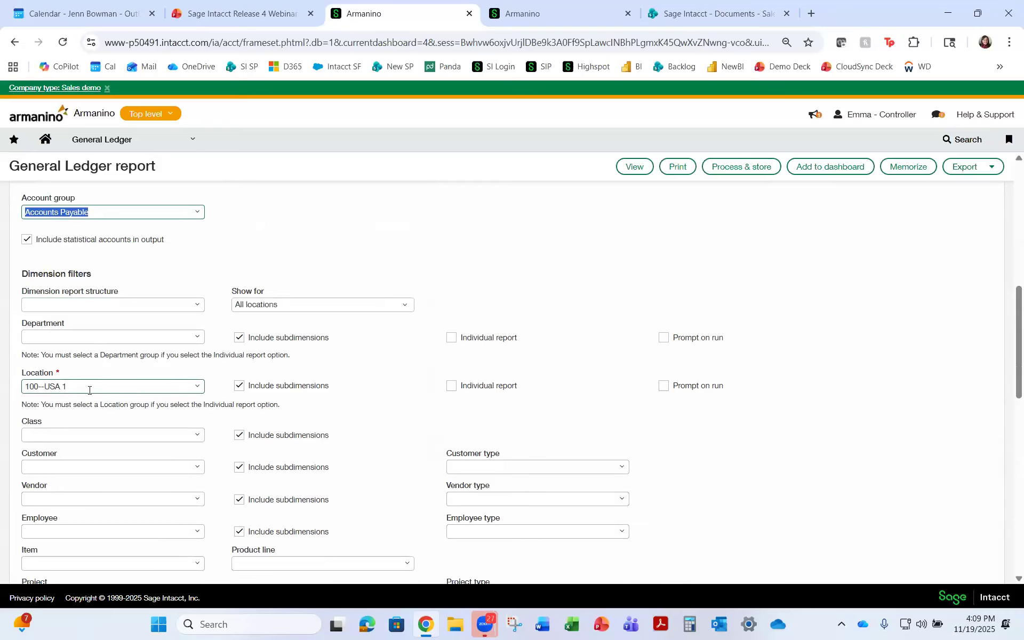
pyautogui.click(57, 377)
pyautogui.press('ctrl')
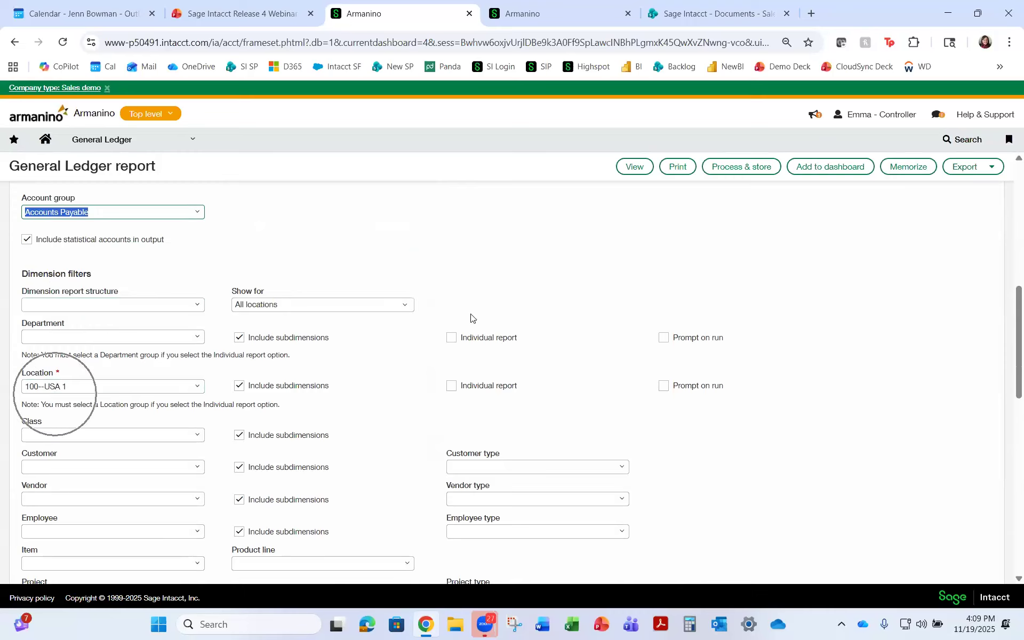
# Step: Run the General Ledger report on screen and agree to view both posted and unposted transactions
pyautogui.click(632, 175)
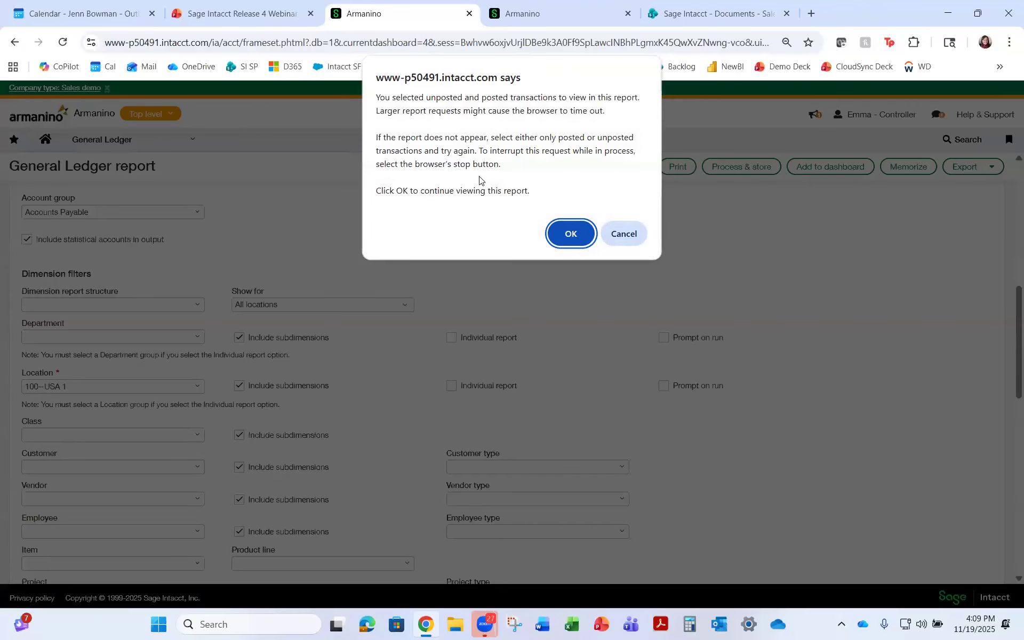
pyautogui.click(562, 235)
pyautogui.click(566, 220)
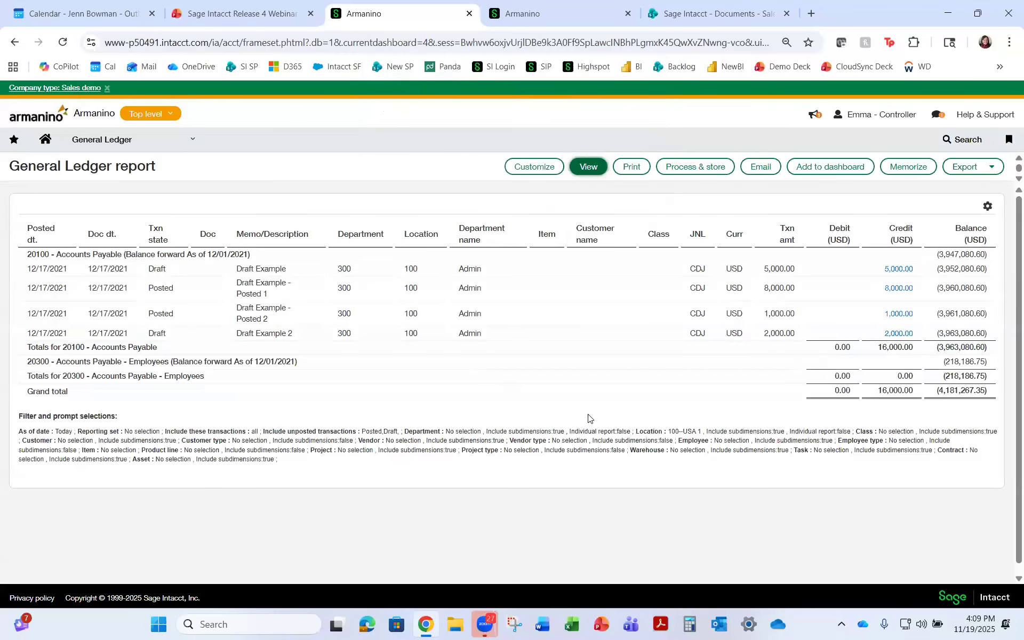
# Step: Compare the posted-only report in the other browser tab with the report including drafts, checking transaction states and Accounts Payable credit totals
pyautogui.click(512, 20)
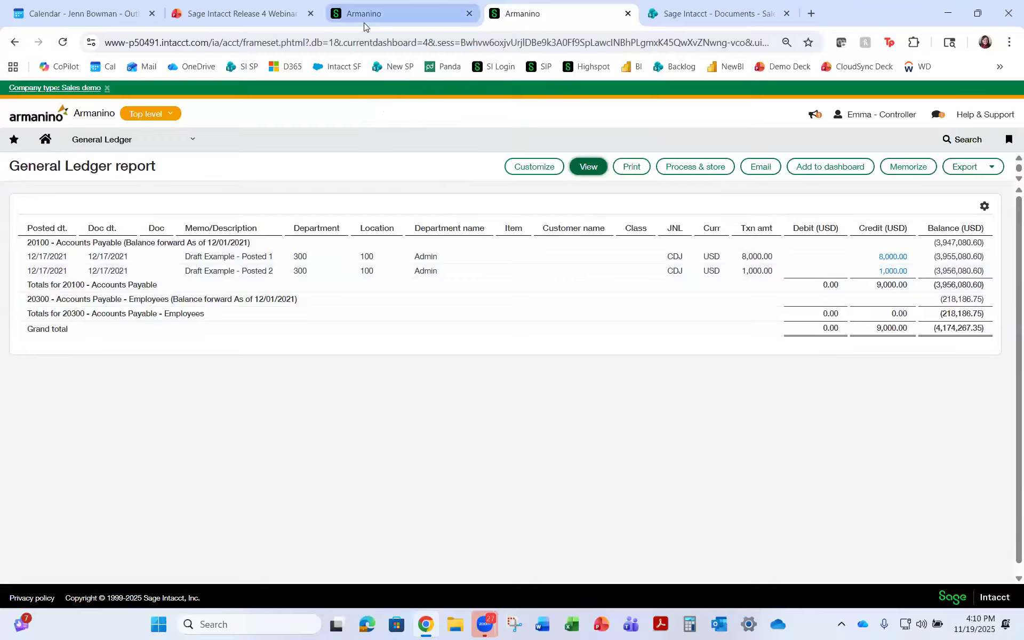
pyautogui.moveTo(364, 22)
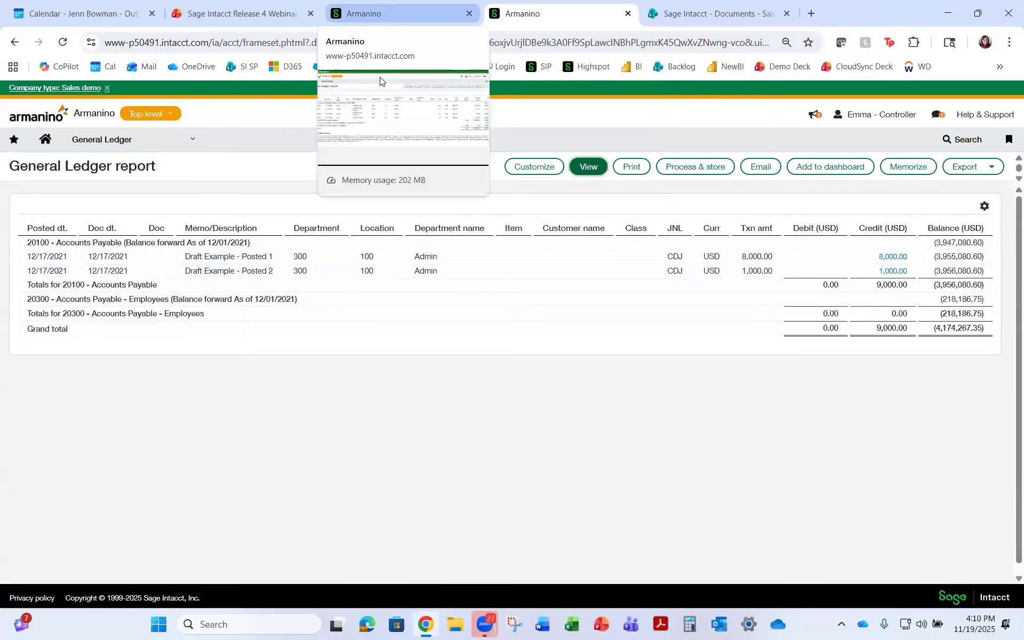
pyautogui.click(363, 22)
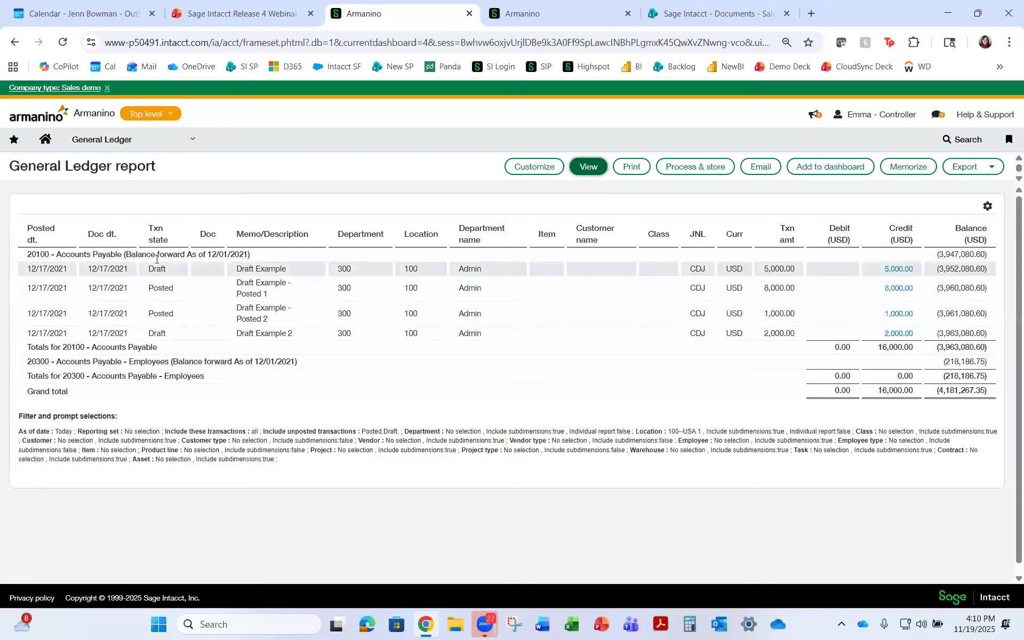
pyautogui.press('ctrl')
pyautogui.press('ctrl')
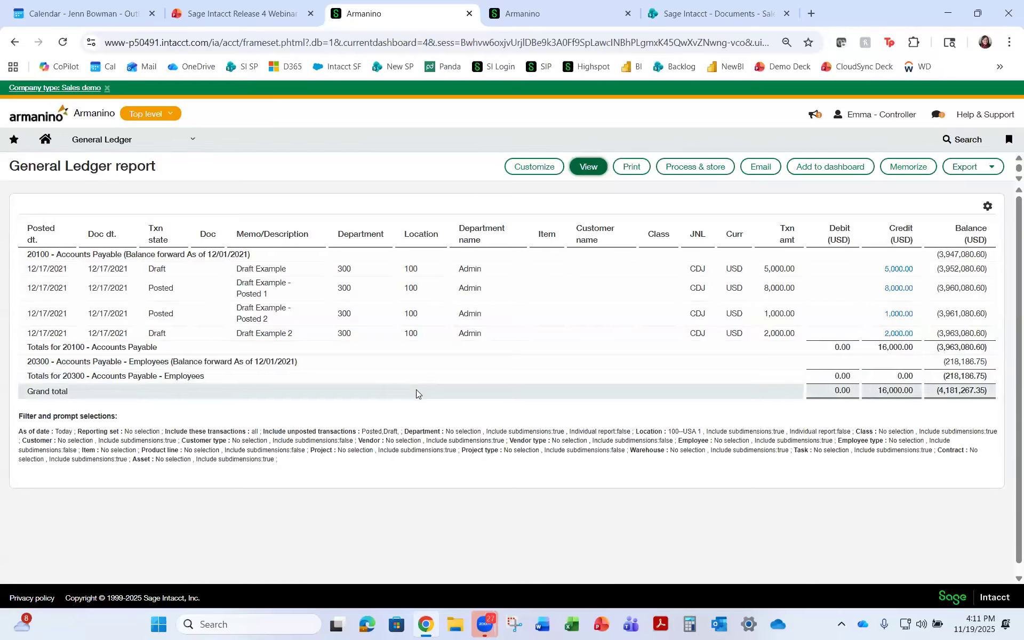
pyautogui.click(899, 347)
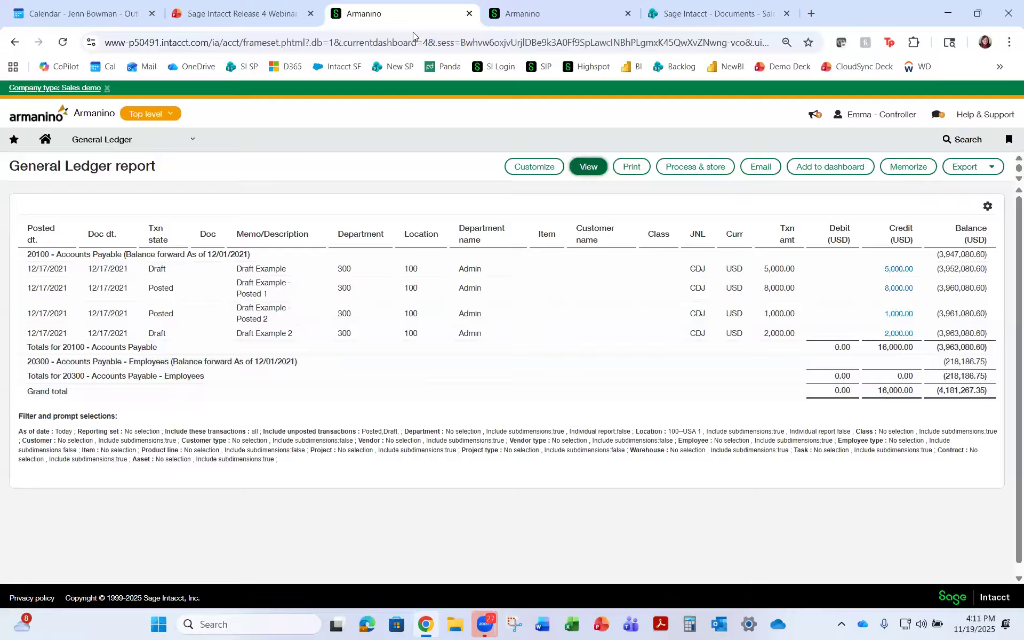
pyautogui.rightClick(372, 21)
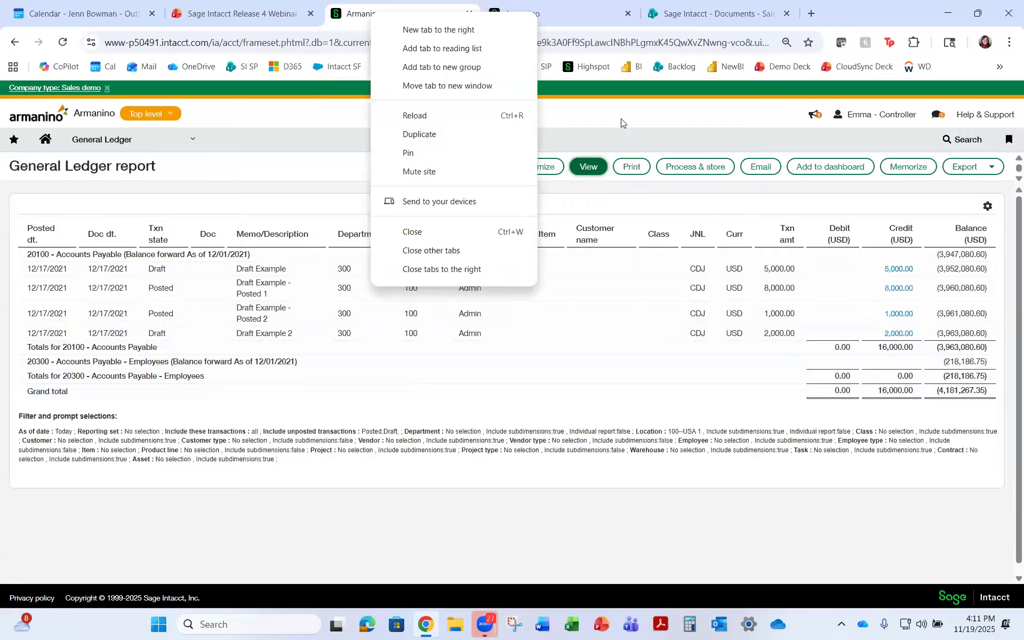
pyautogui.click(509, 23)
pyautogui.click(510, 23)
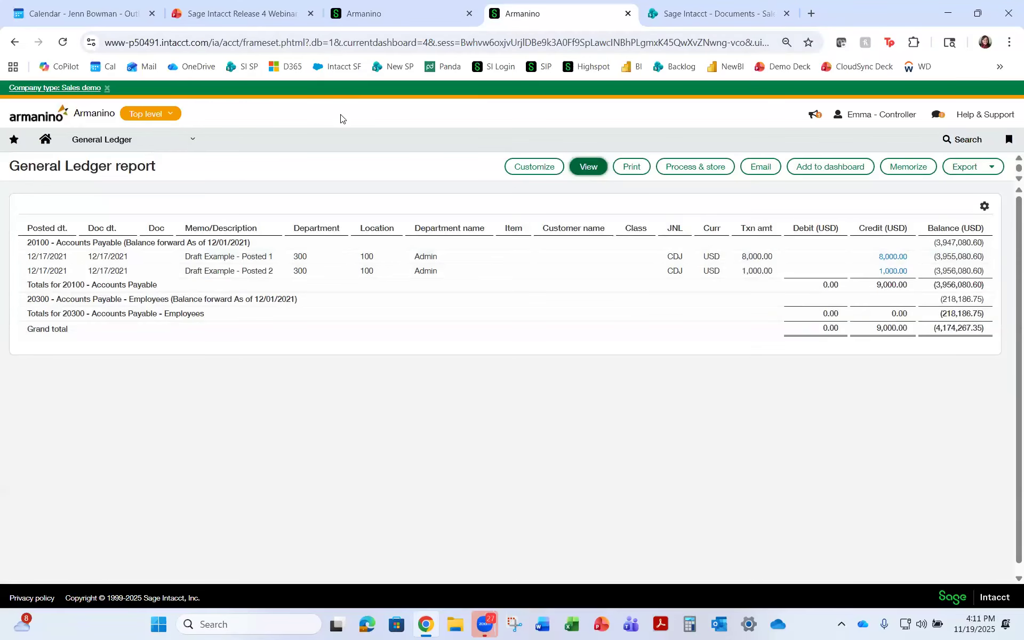
# Step: Switch to the Sage Intacct Release 4 Webinar deck in PowerPoint and present it full screen from slide 12 through slide 14
pyautogui.click(233, 20)
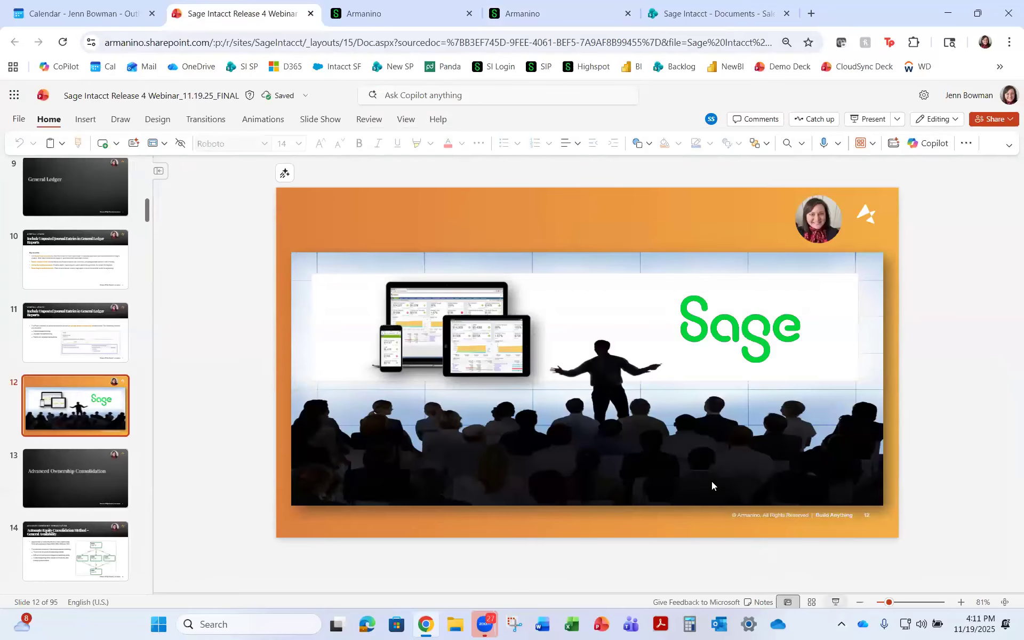
pyautogui.click(836, 602)
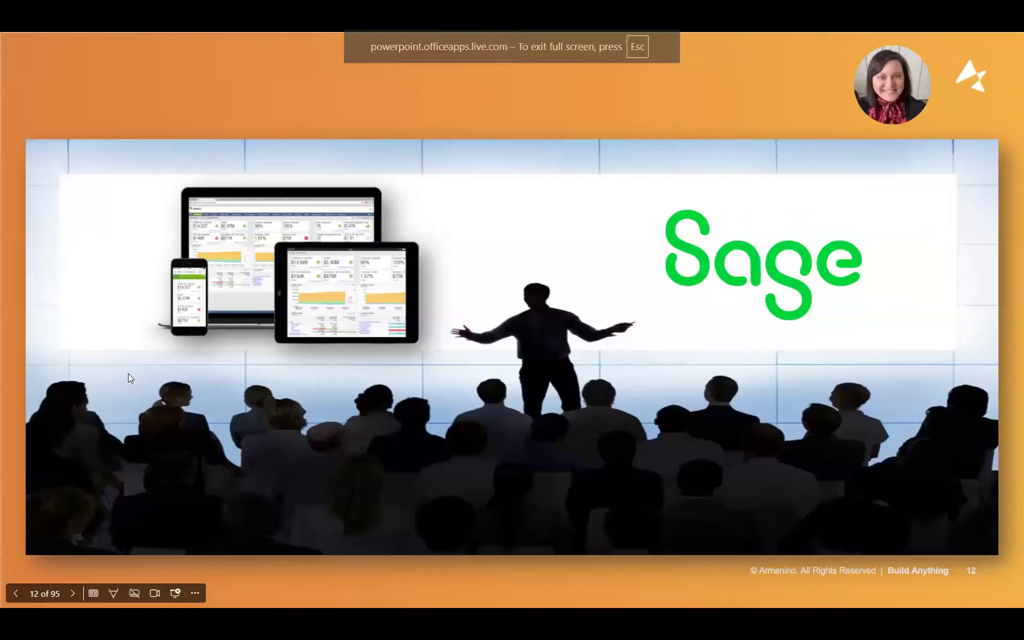
pyautogui.press('Right')
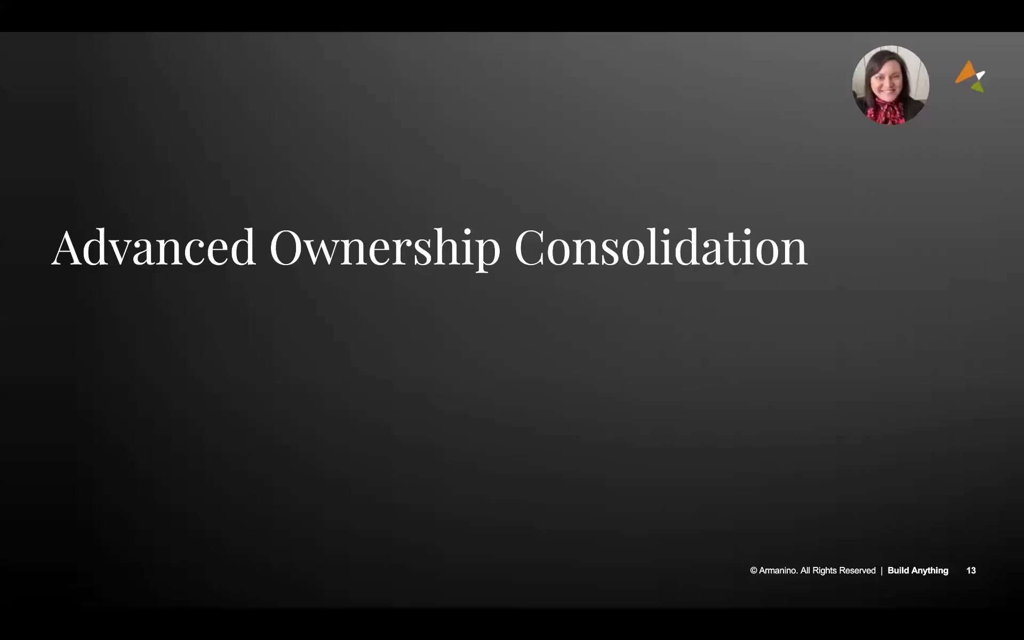
pyautogui.press('Right')
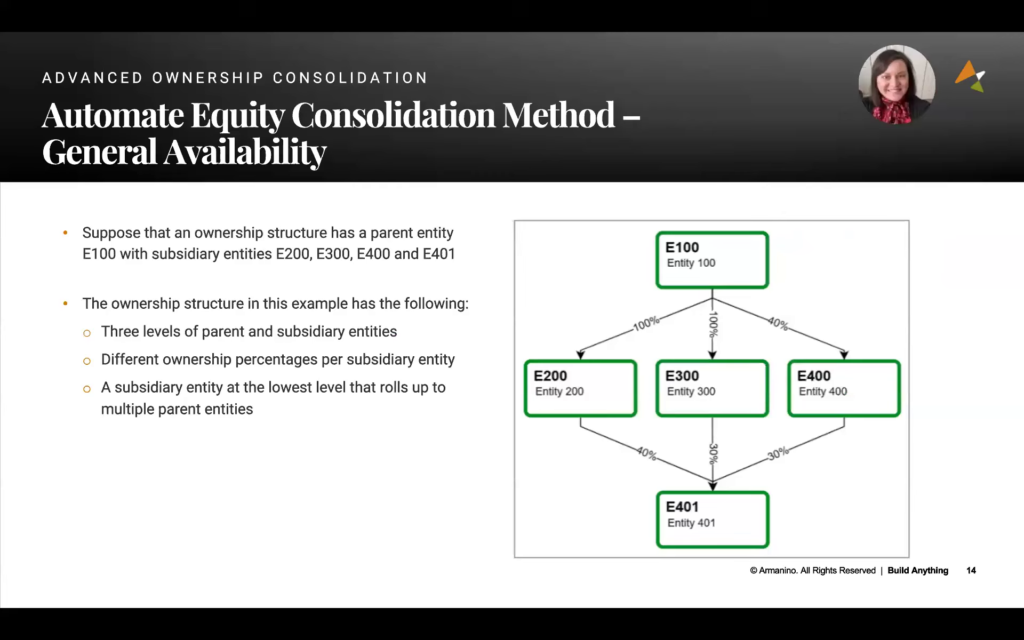